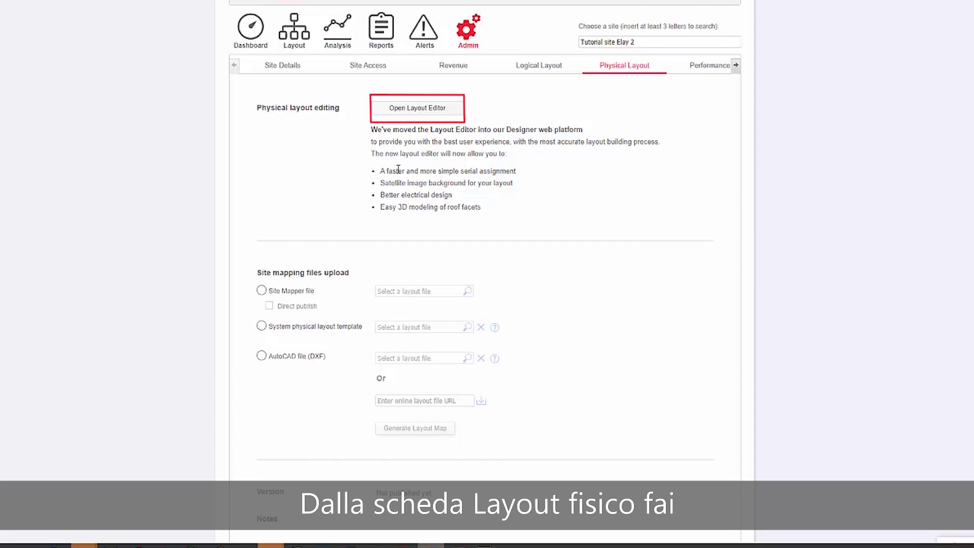
- Launch the Layout Editor from the site's Physical Layout page
click(416, 108)
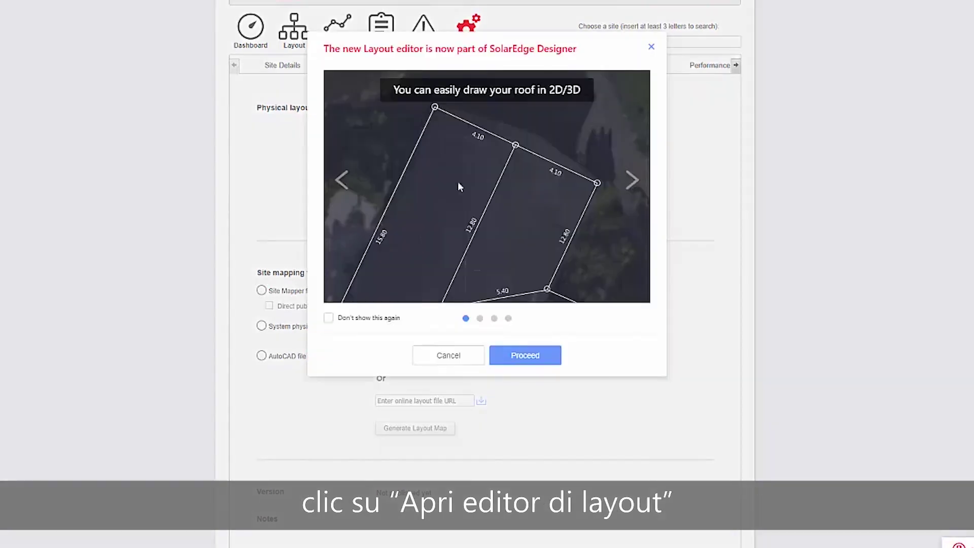
- Proceed past the new Layout editor notice into the site-location step
click(548, 358)
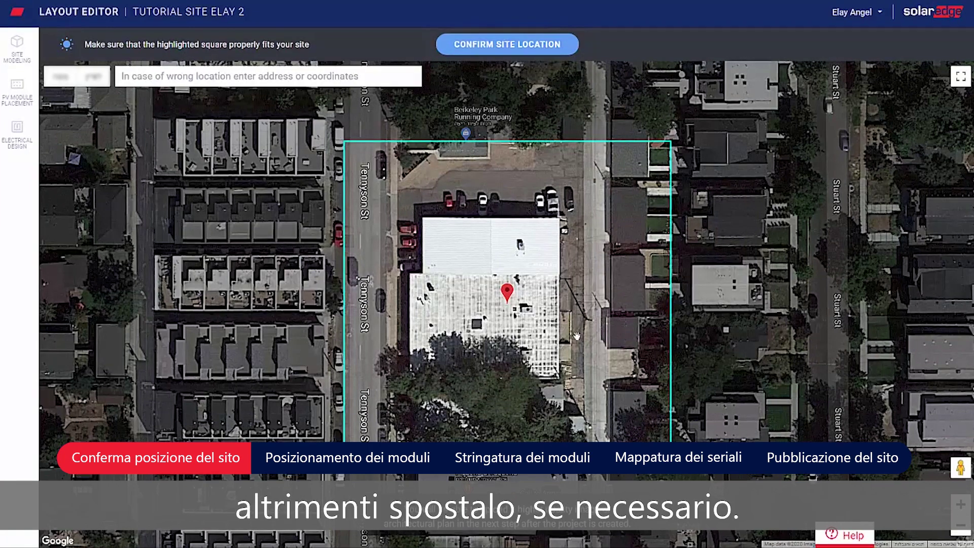
- Pin the site on the white-roofed building, zoom the map to fit, and confirm the location
drag(508, 299, 486, 249)
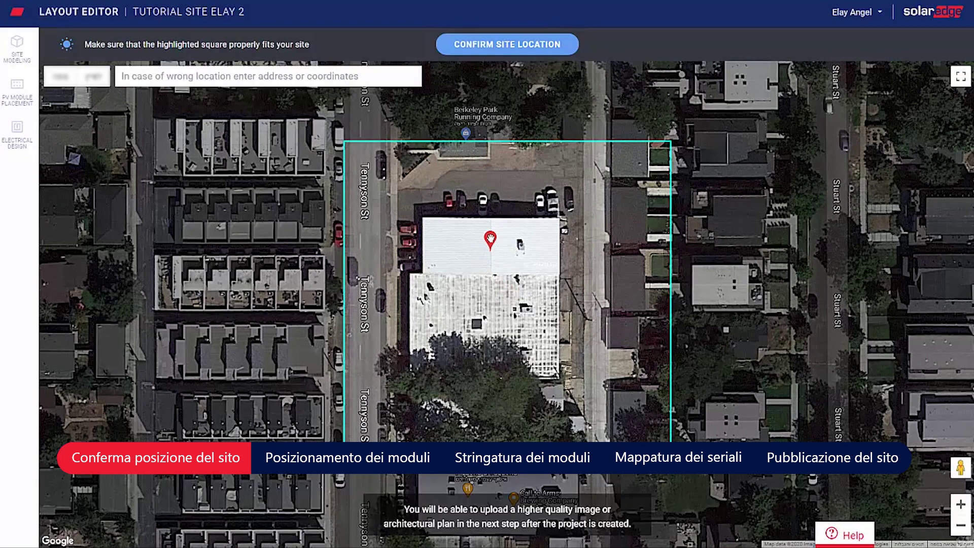
scroll(509, 272, down, 2)
scroll(510, 275, up, 2)
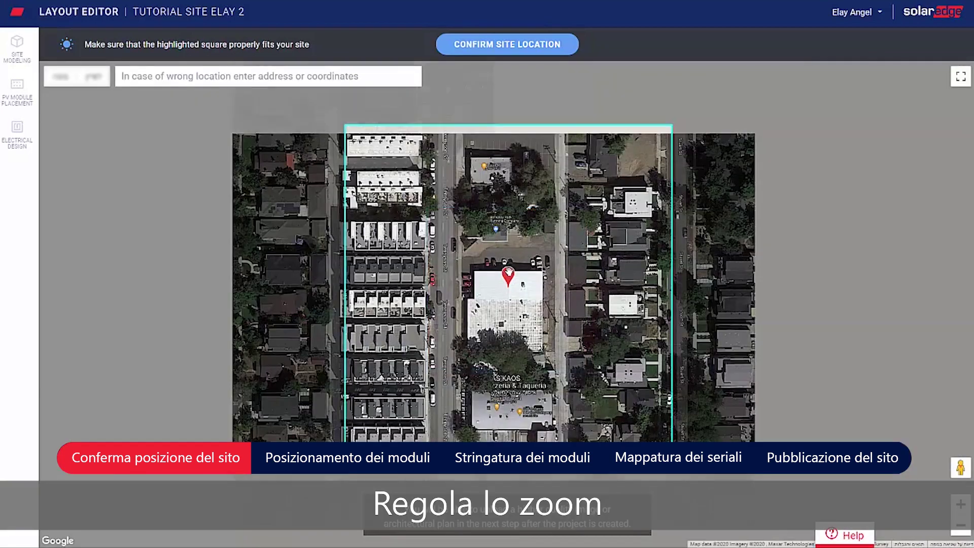
scroll(510, 276, up, 1)
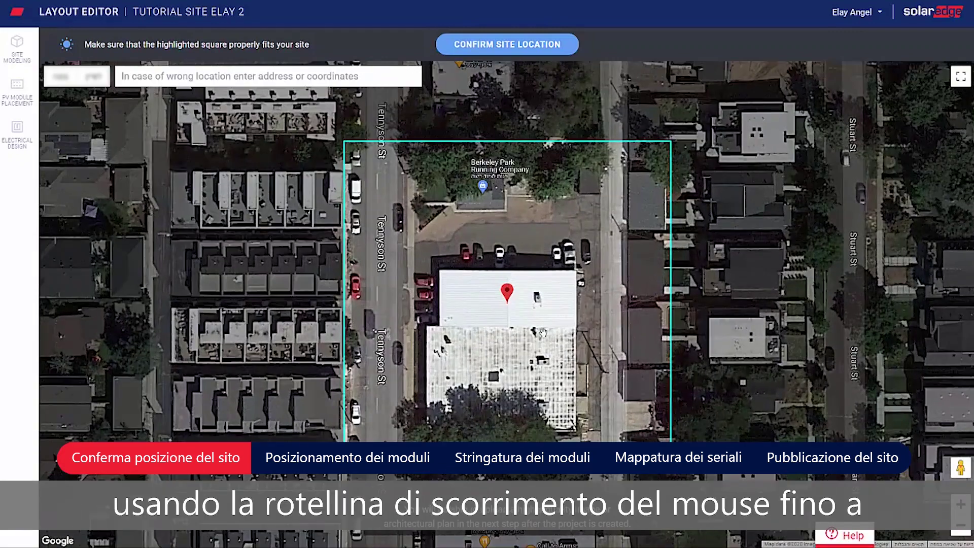
scroll(541, 322, up, 1)
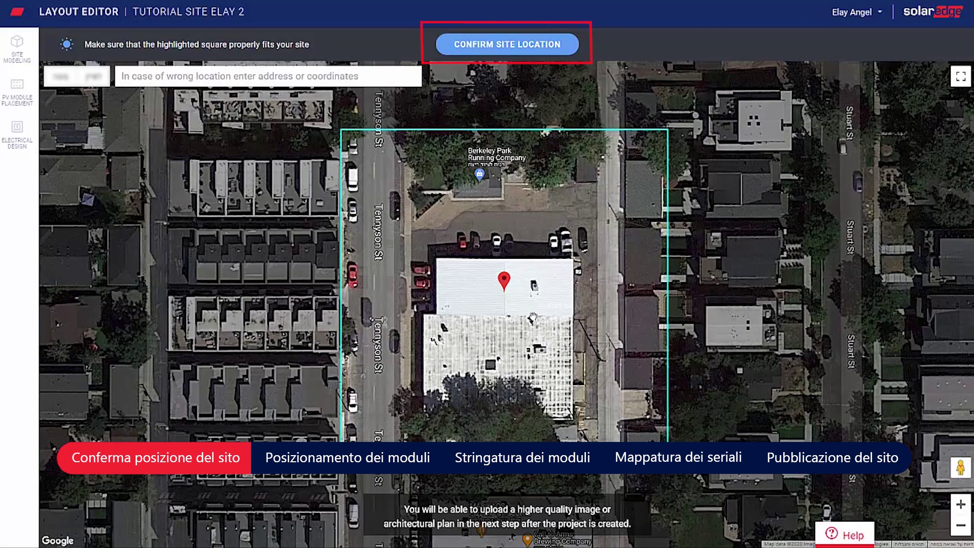
click(522, 45)
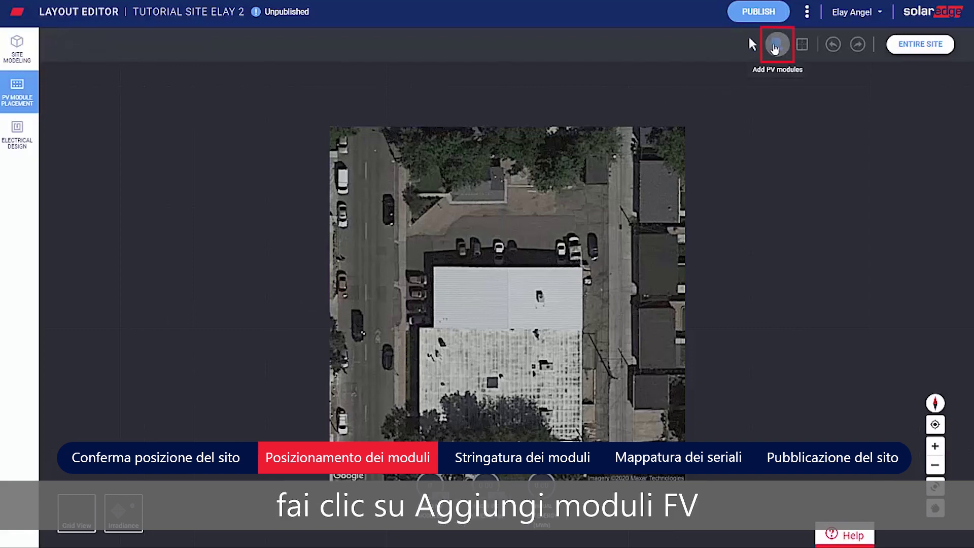
- Start adding LG325N1K-A5 modules at 180° azimuth and 30° tilt
click(775, 48)
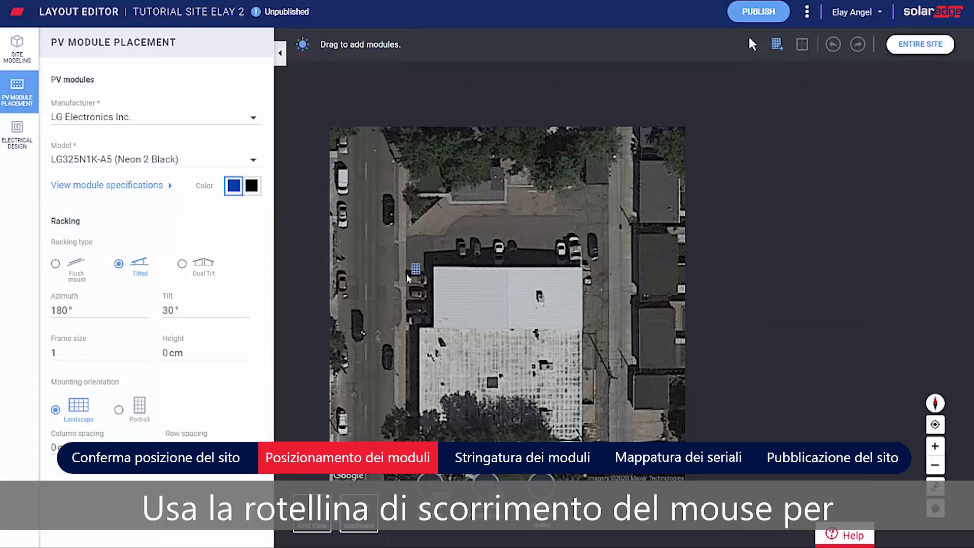
- Zoom into the roof and lay out a 6-by-2 block of 12 LG Neon 2 Black modules
scroll(407, 277, up, 2)
scroll(373, 247, up, 1)
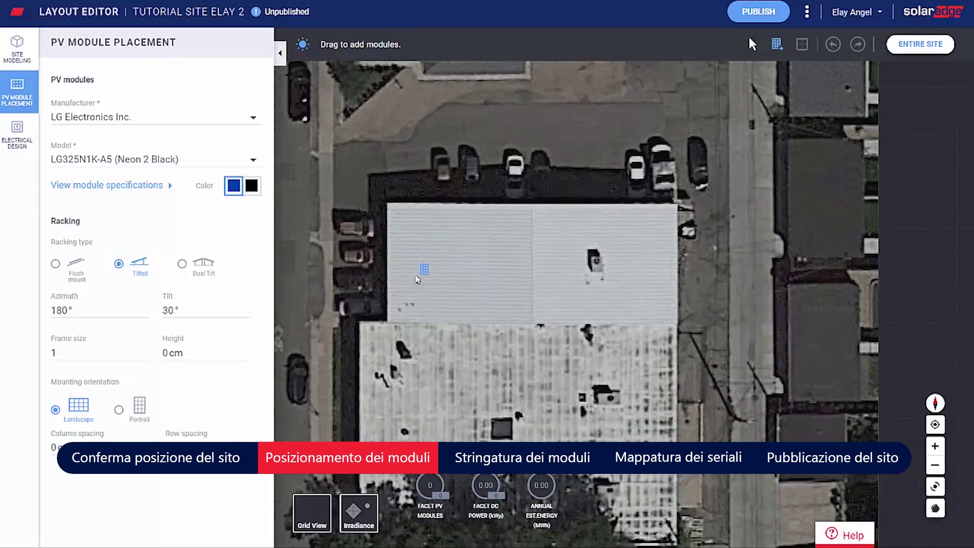
drag(416, 279, 517, 297)
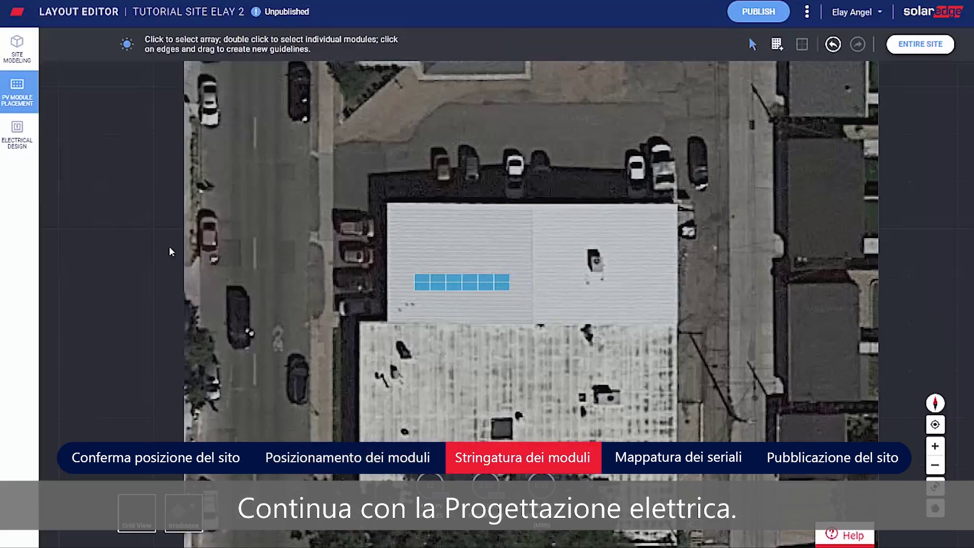
click(24, 147)
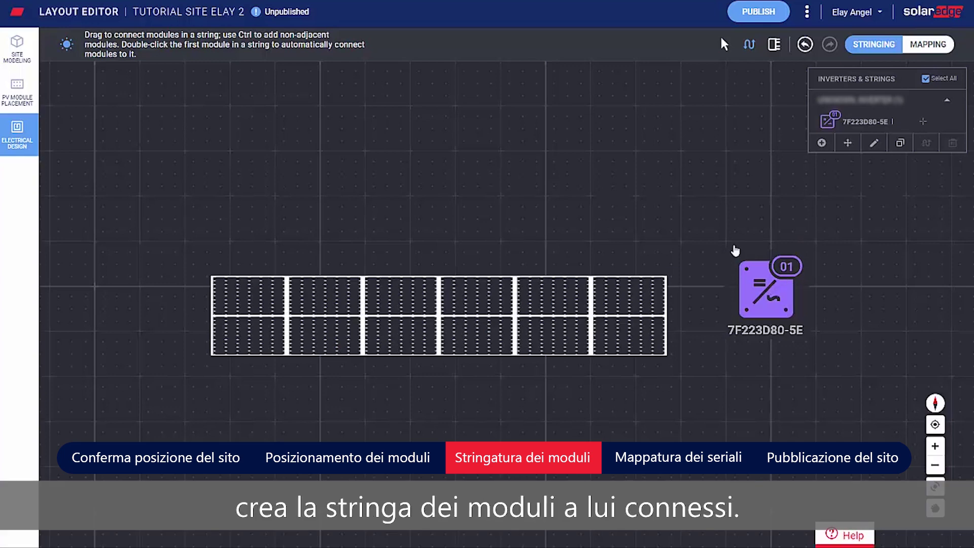
- String all 12 modules to inverter 7F223D80-5E and move the inverter above the array
mouse_move(320, 299)
mouse_down()
mouse_move(625, 302)
mouse_move(620, 329)
mouse_move(543, 335)
mouse_move(251, 329)
mouse_up()
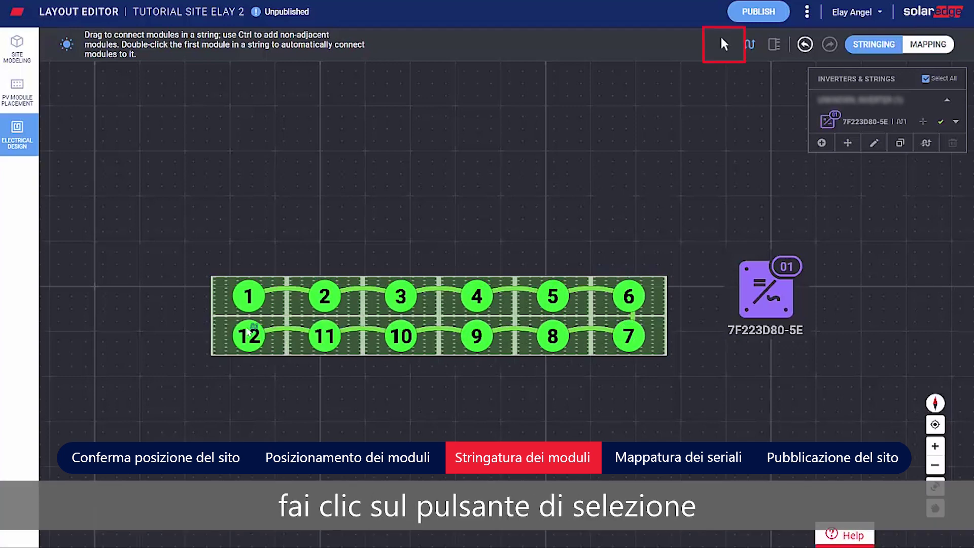
drag(252, 329, 252, 327)
click(723, 54)
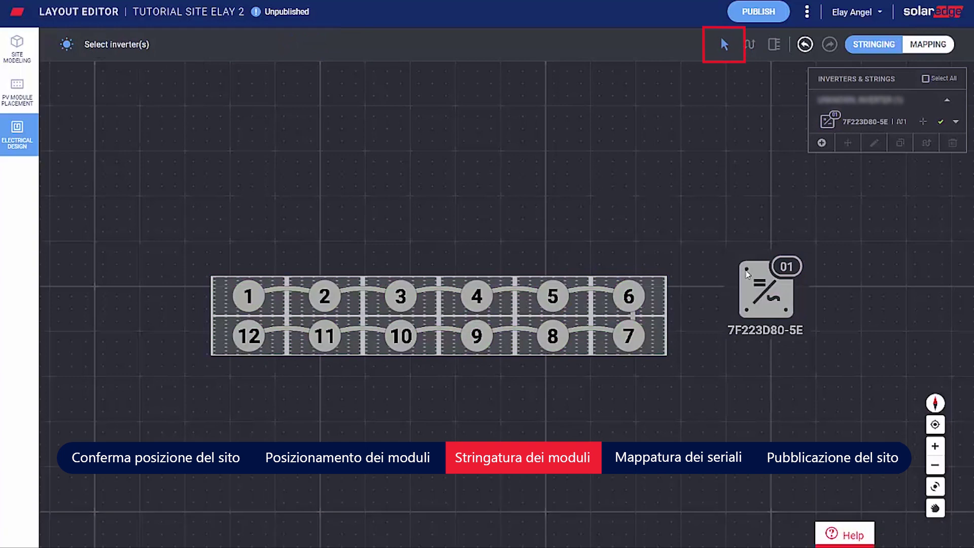
drag(544, 206, 401, 174)
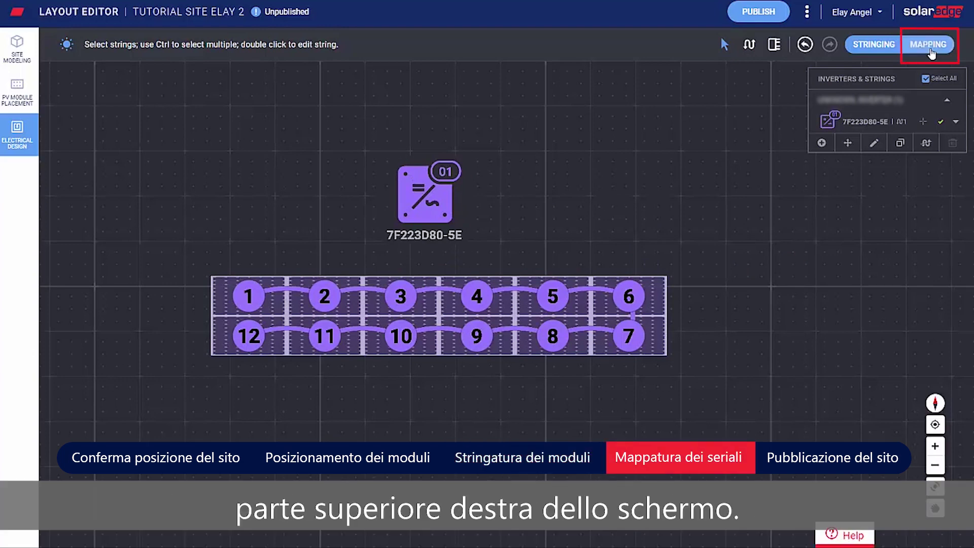
click(927, 51)
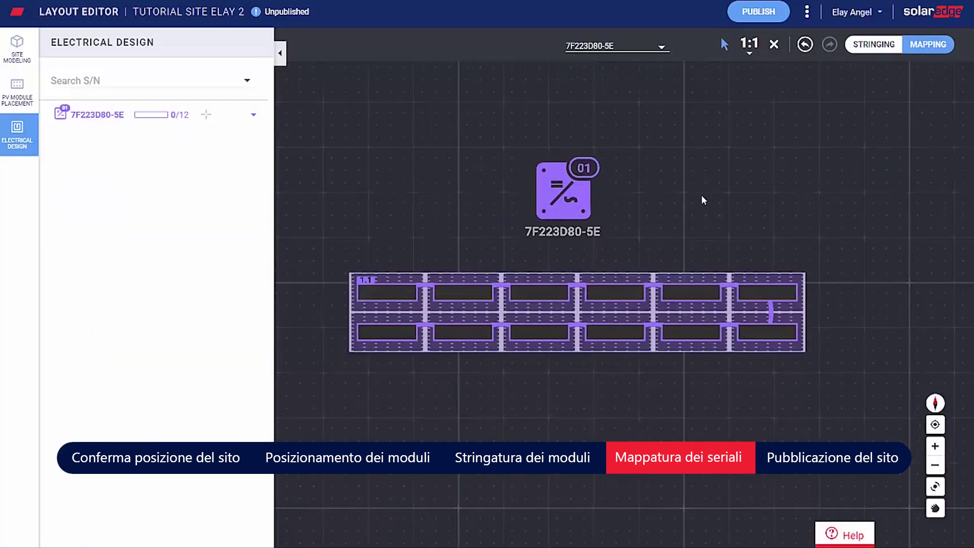
click(253, 115)
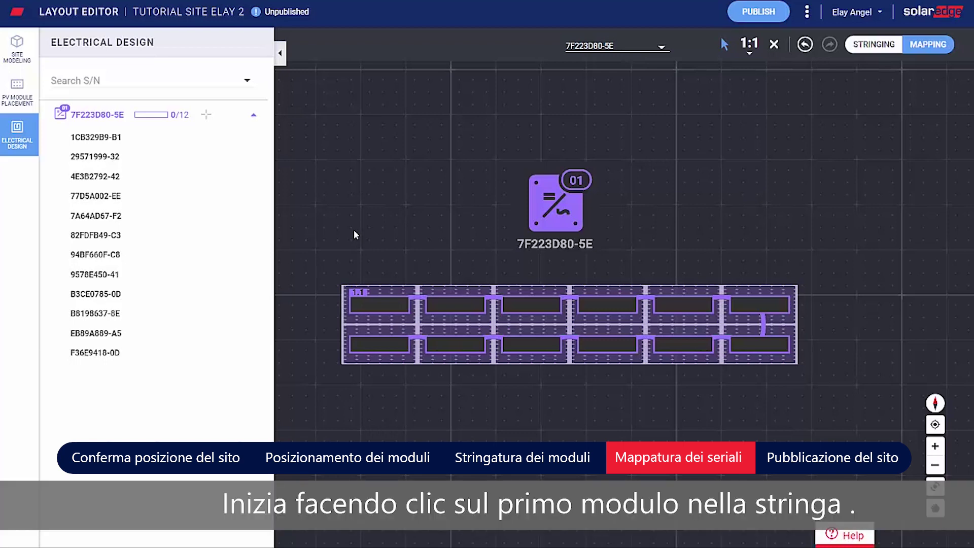
click(388, 306)
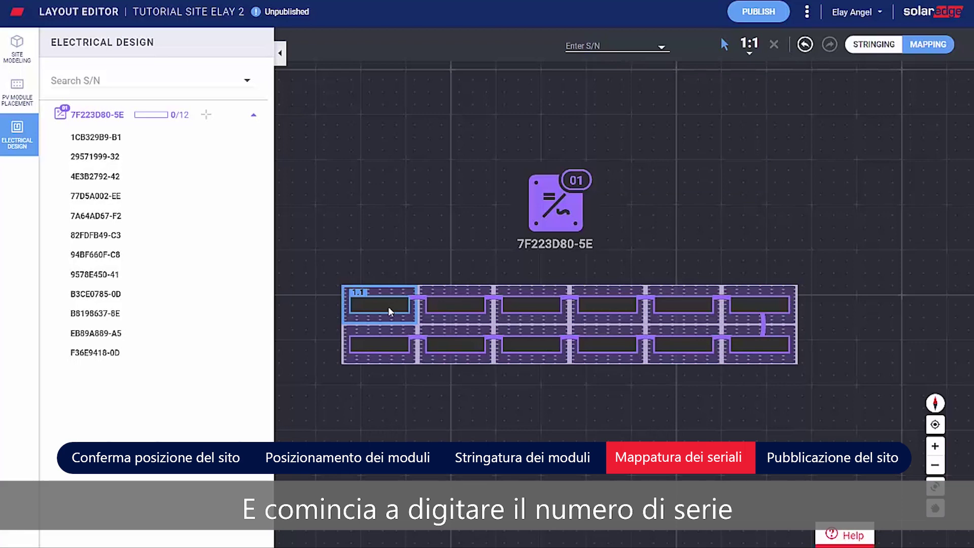
text(B1)
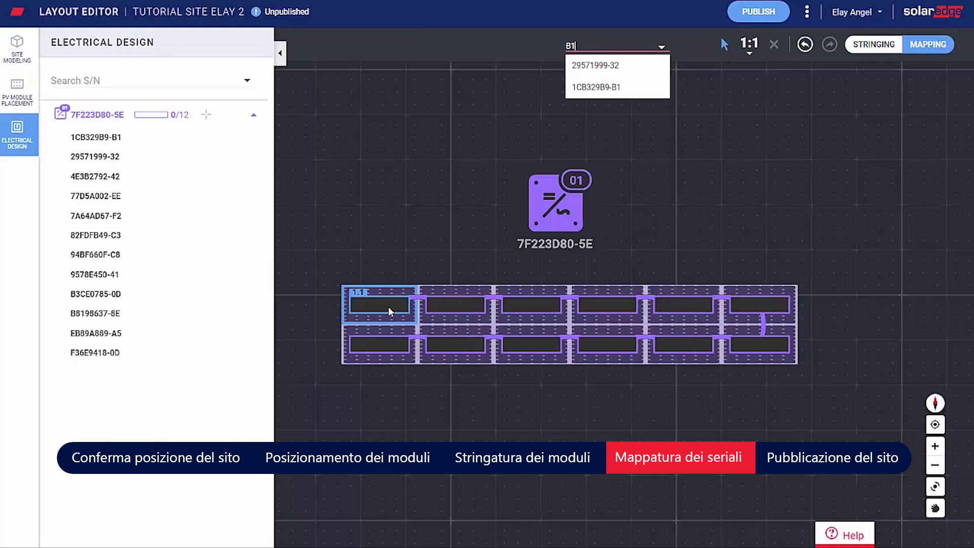
key(Down)
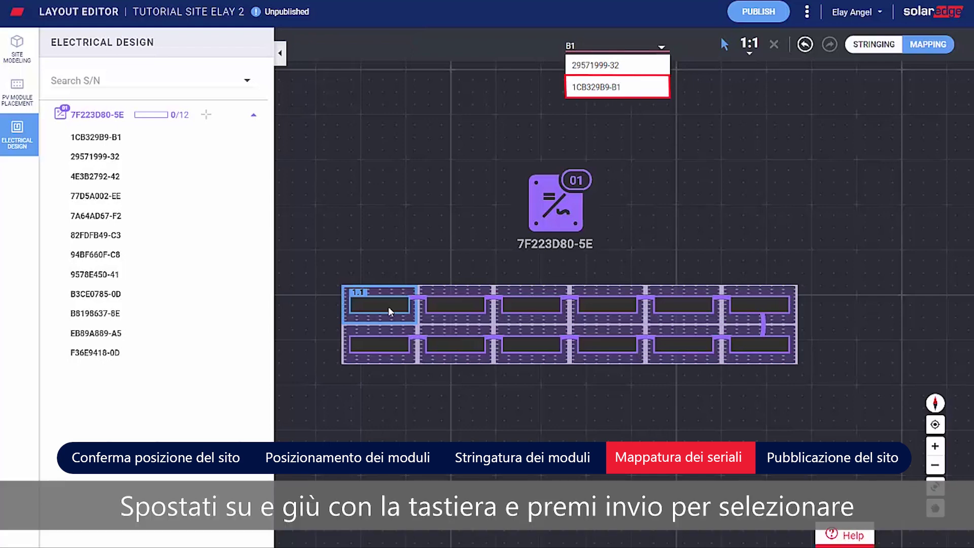
key(Return)
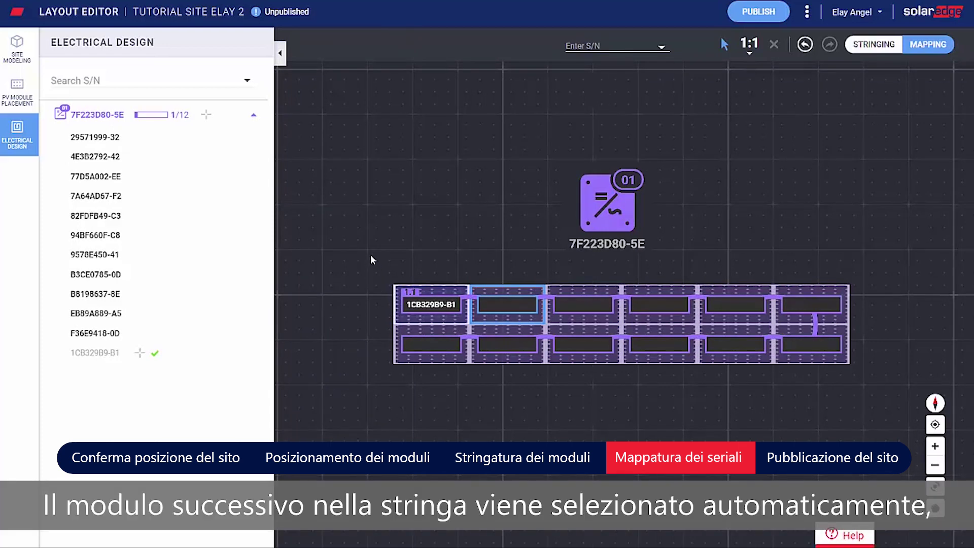
text(32)
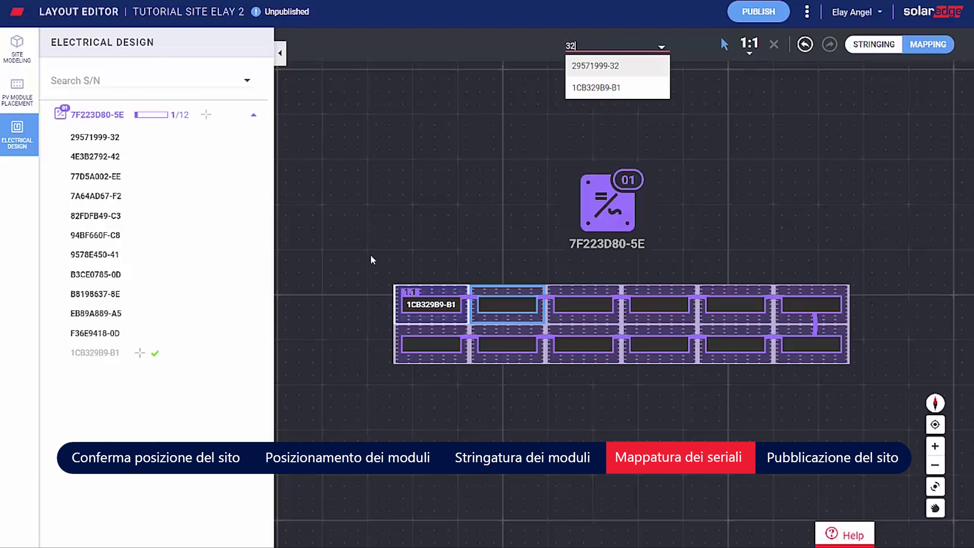
key(Return)
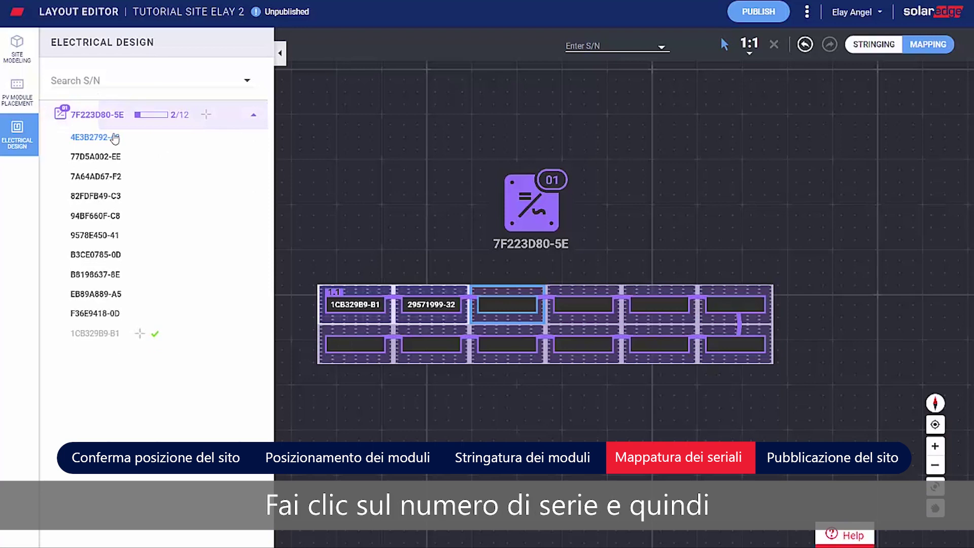
- Assign serials 4E3B2792-42, 77D5A002-EE, 7A64AD67-F2 and 82FDFB49-C3 to the remaining top-row modules
click(114, 138)
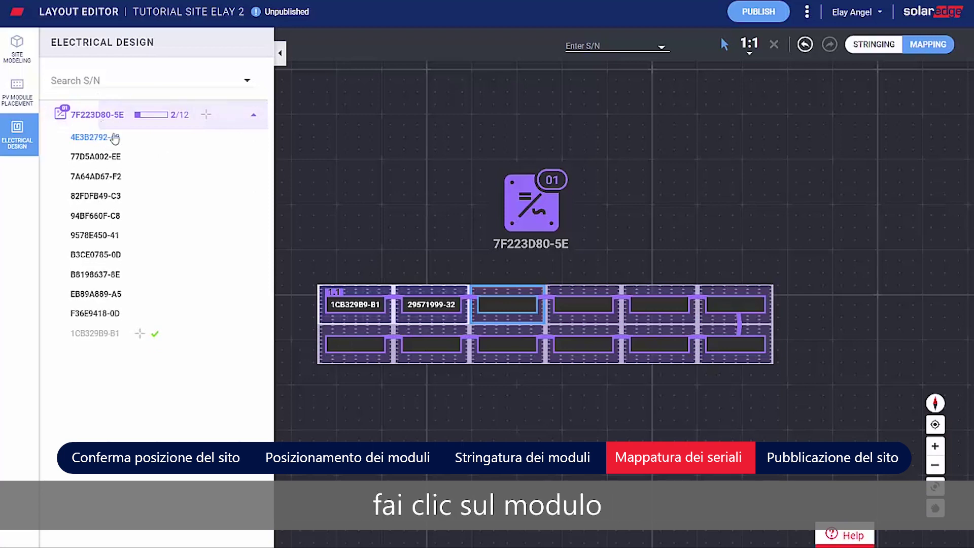
click(511, 313)
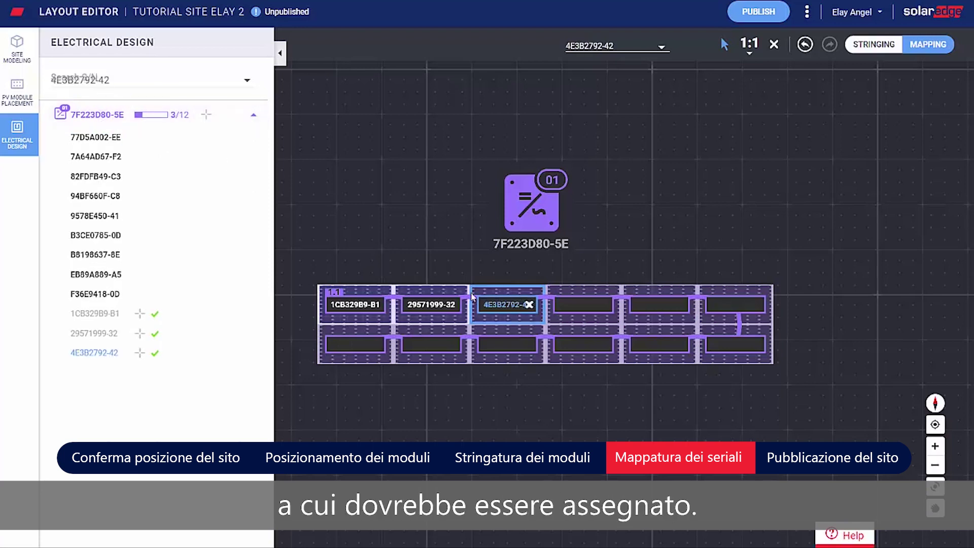
click(446, 245)
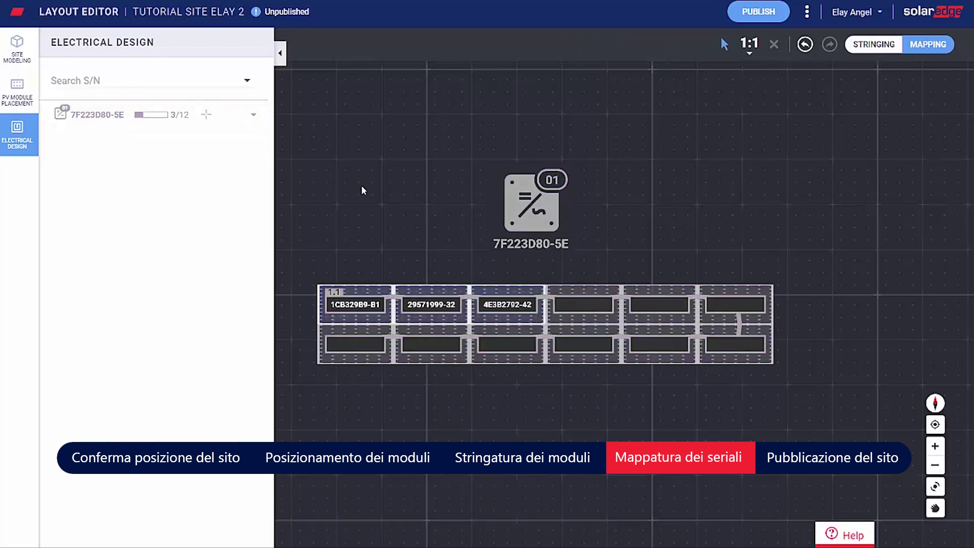
click(255, 117)
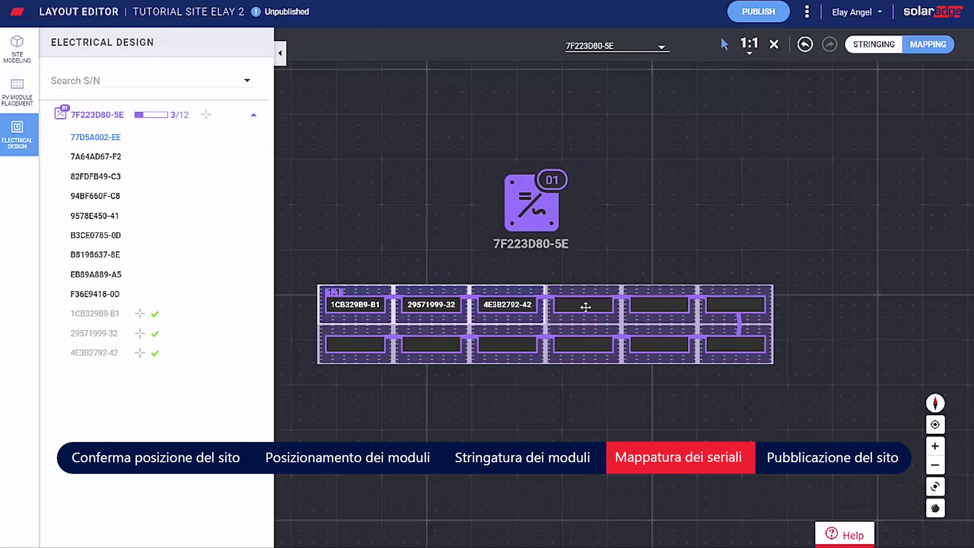
click(583, 307)
click(667, 303)
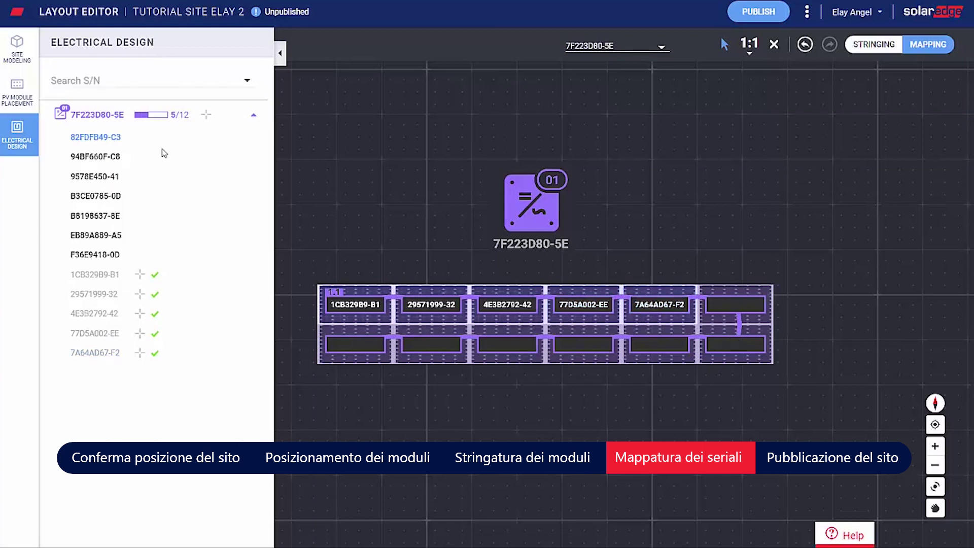
click(736, 303)
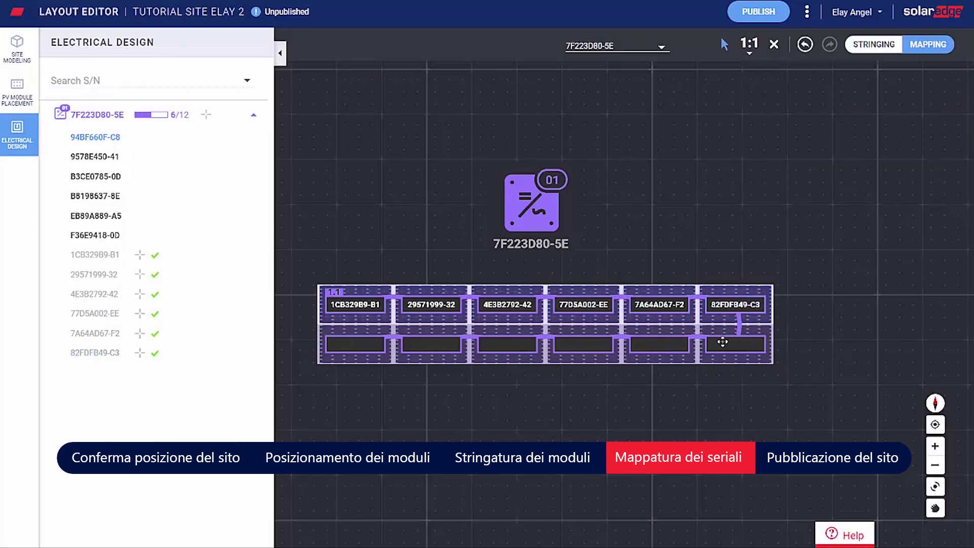
- Assign the six bottom-row serials, 94BF660F-C8 through F36E9418-0D, then publish to monitoring
click(722, 341)
click(659, 345)
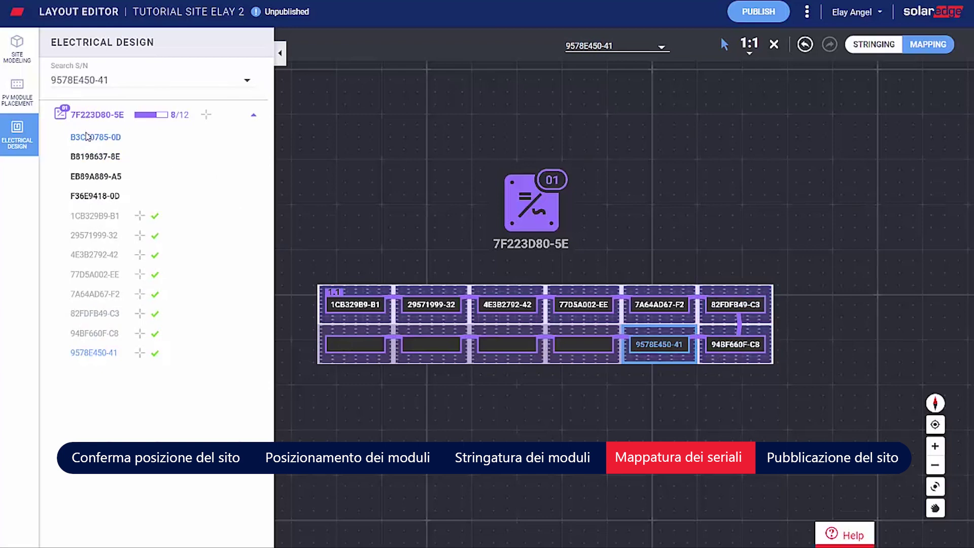
click(582, 346)
click(505, 351)
click(432, 348)
click(352, 356)
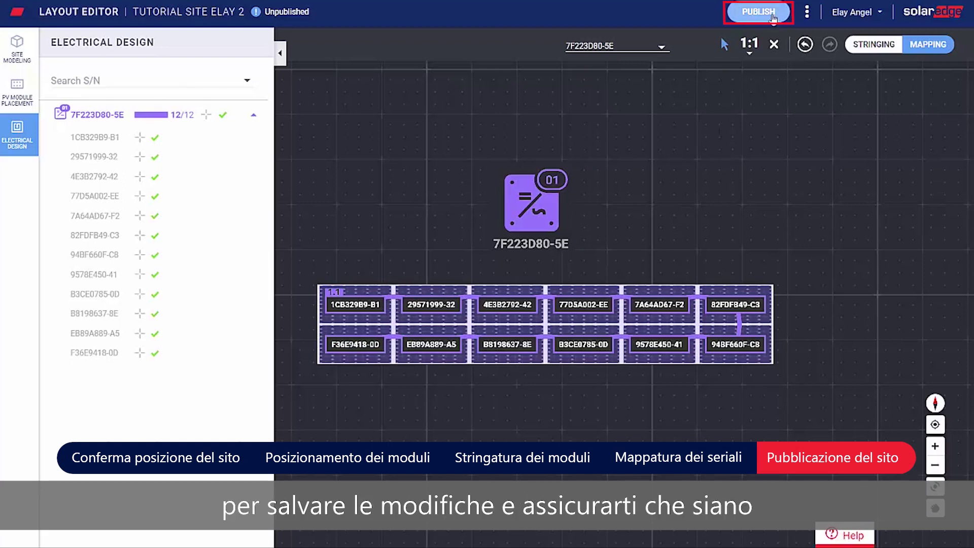
click(778, 13)
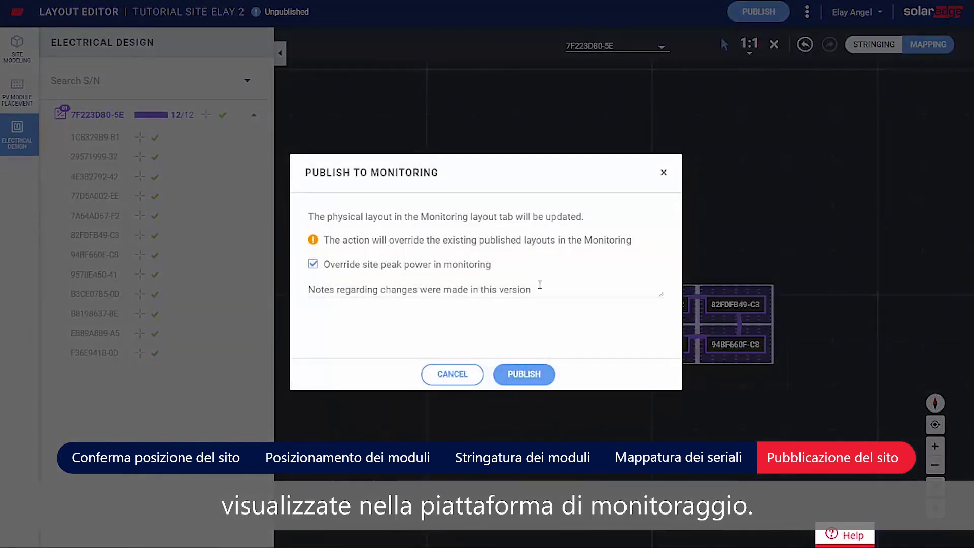